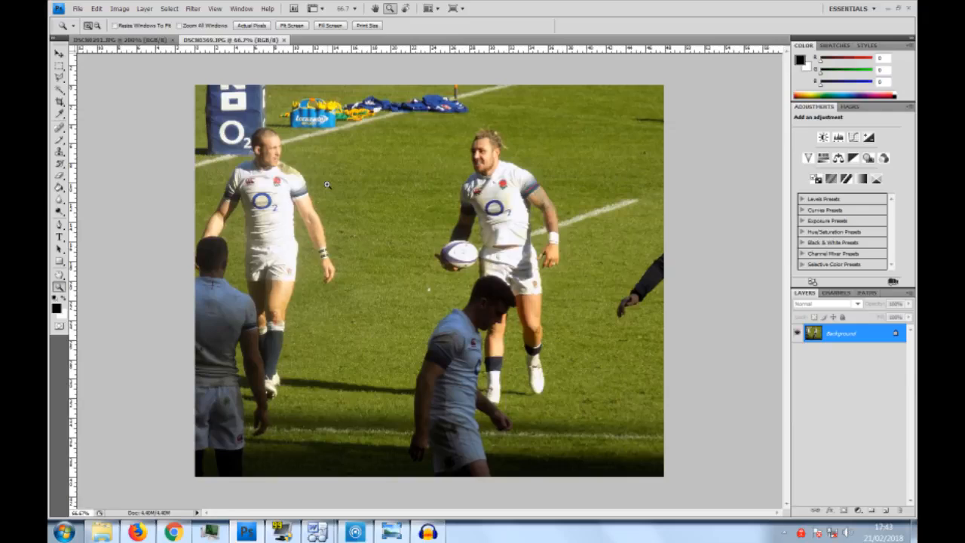
# - Crop the photo to the head, torso and upper arms of the player standing by the O2 post pad
pyautogui.click(255, 181)
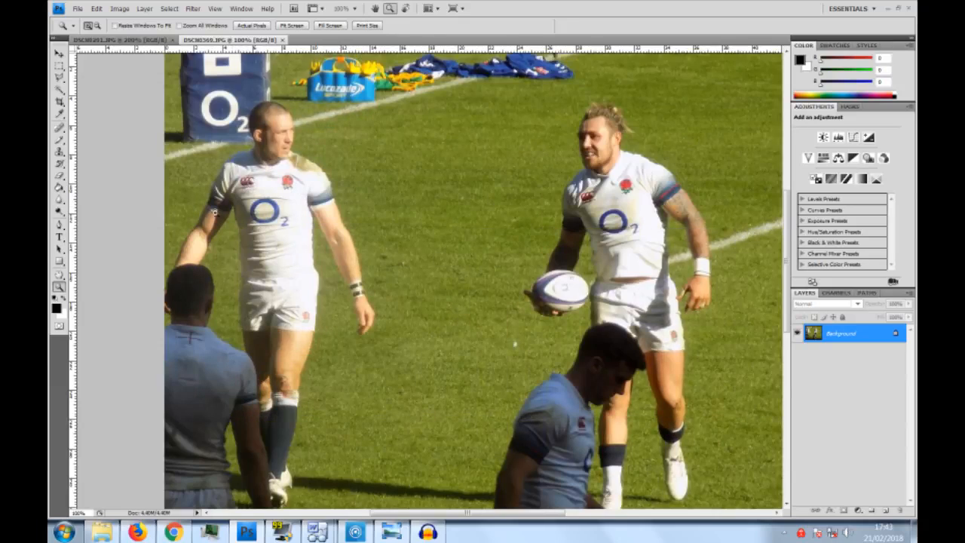
pyautogui.click(171, 193)
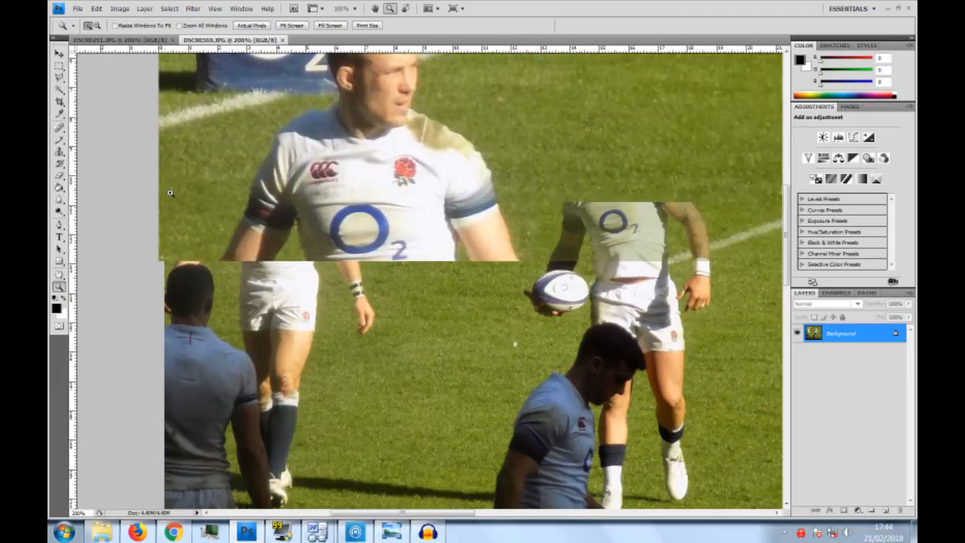
pyautogui.scroll(3, 219, 176)
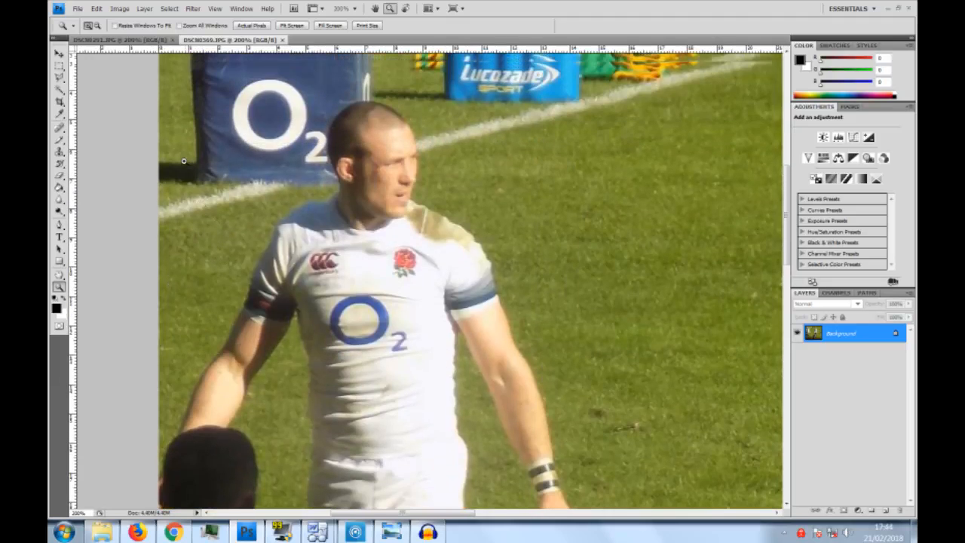
pyautogui.scroll(1, 196, 199)
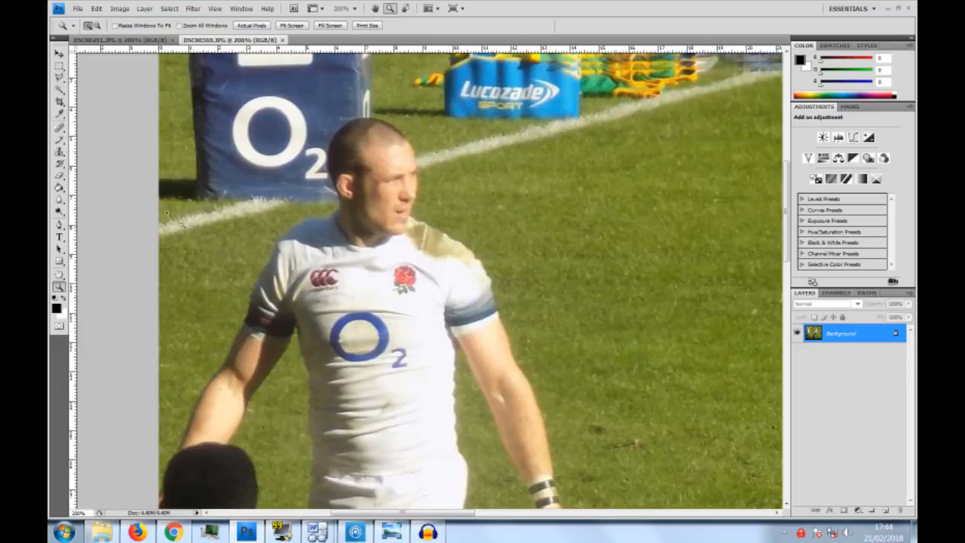
pyautogui.click(60, 101)
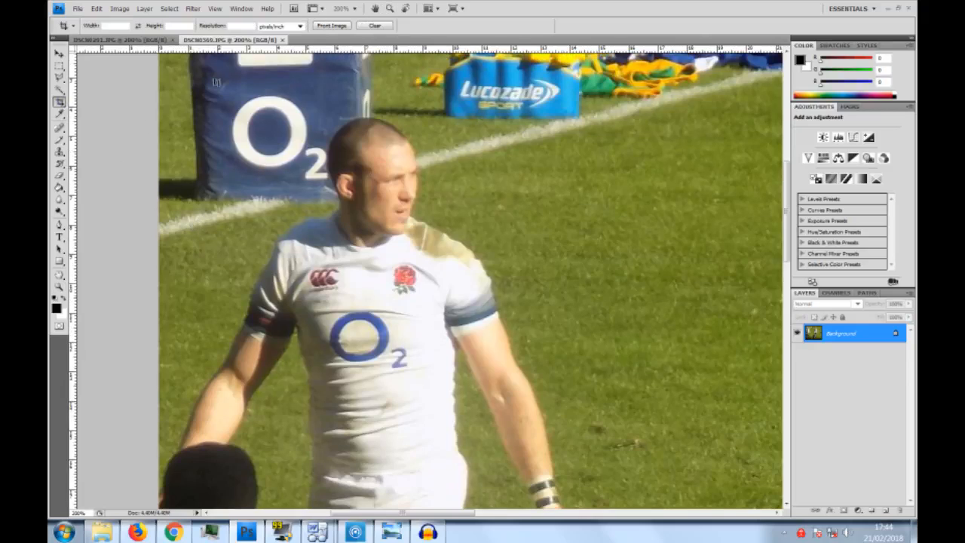
pyautogui.moveTo(210, 69); pyautogui.dragTo(539, 400)
pyautogui.moveTo(565, 445); pyautogui.dragTo(514, 362)
pyautogui.moveTo(375, 66); pyautogui.dragTo(375, 90)
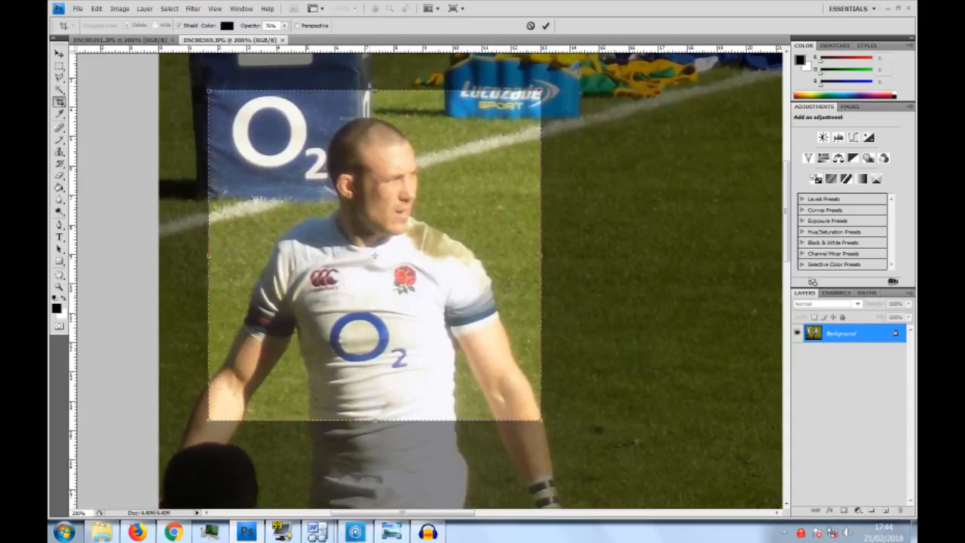
pyautogui.press('Return')
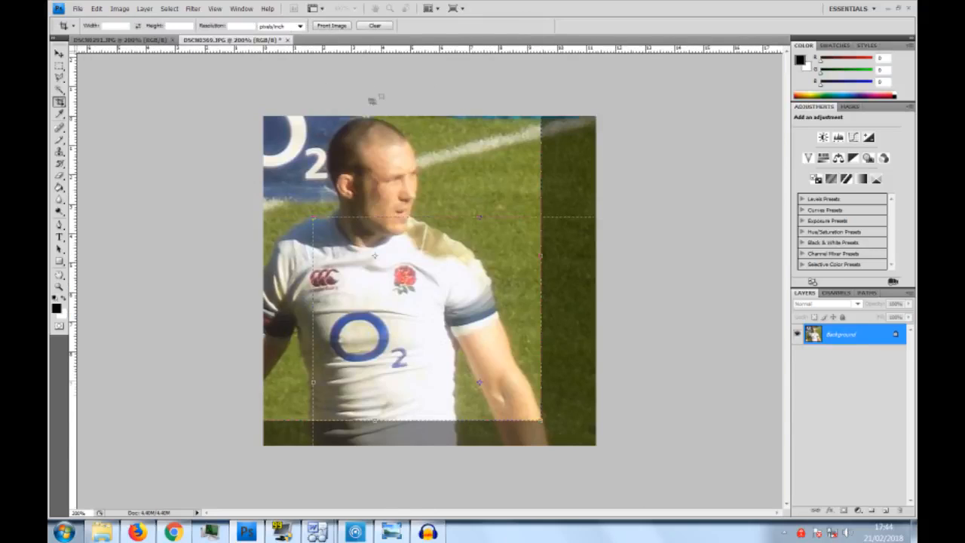
# - Convert the locked Background into a regular layer, keeping the name Layer 0, Normal mode and 100% opacity
pyautogui.doubleClick(857, 335)
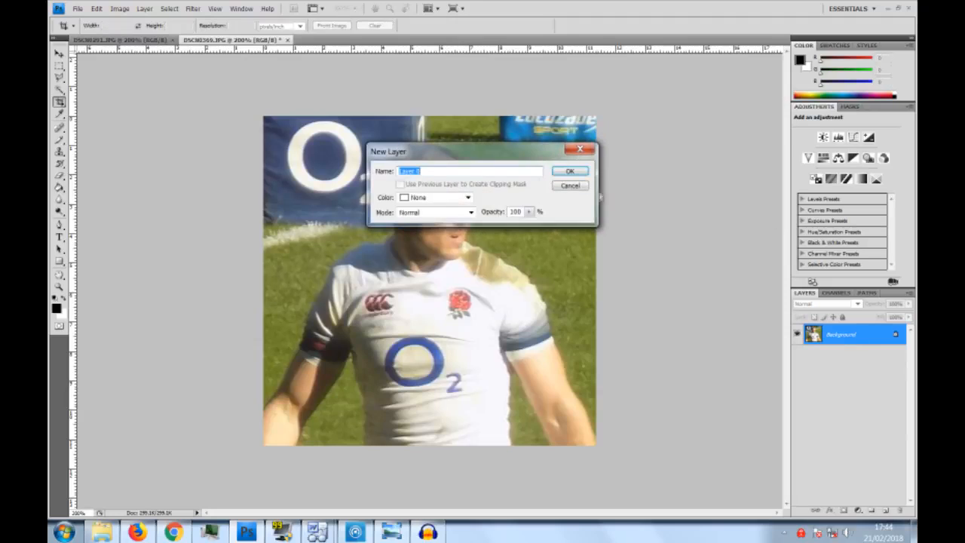
pyautogui.click(571, 171)
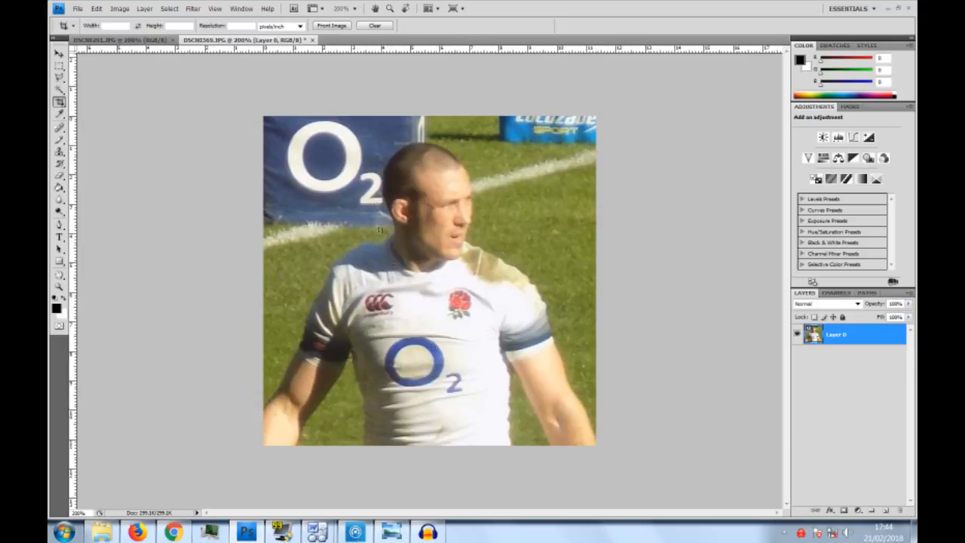
pyautogui.rightClick(854, 339)
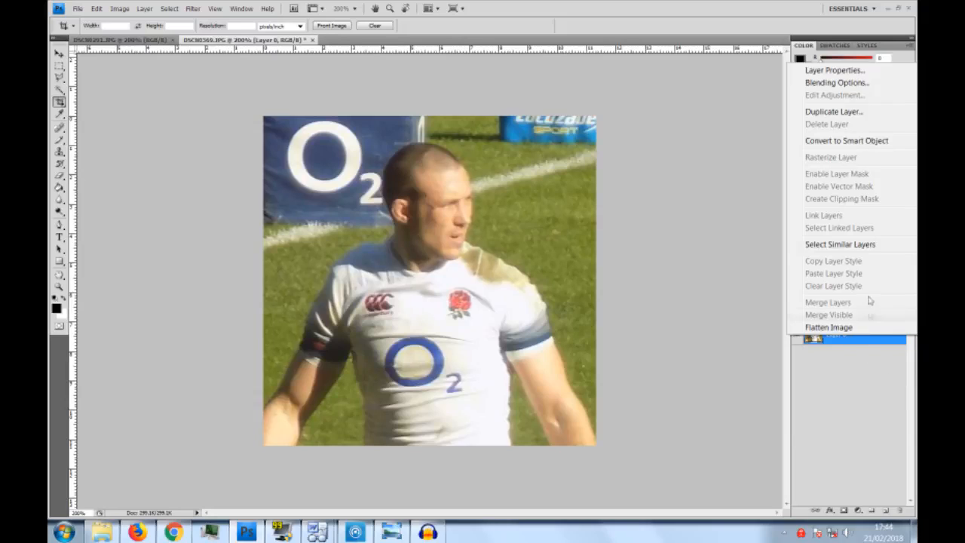
pyautogui.click(731, 248)
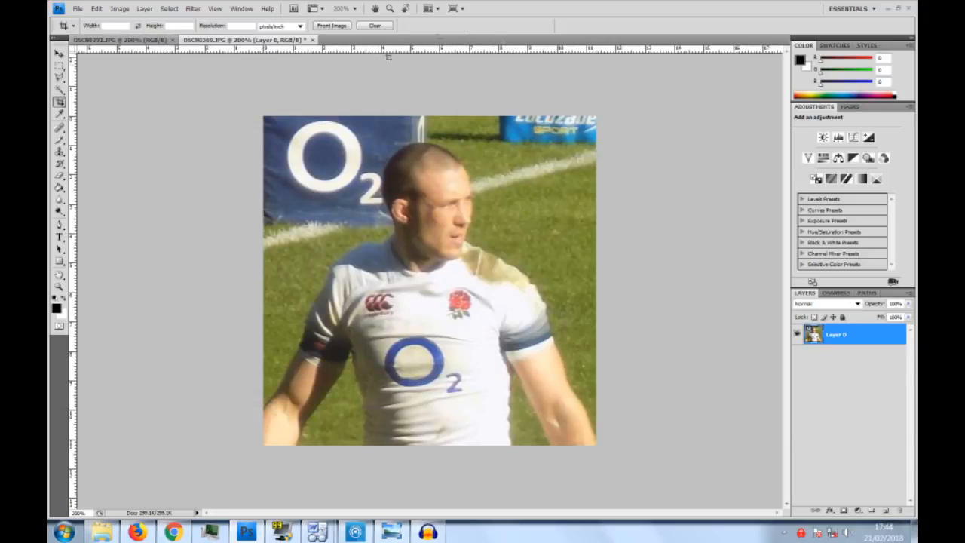
pyautogui.rightClick(858, 343)
pyautogui.click(731, 294)
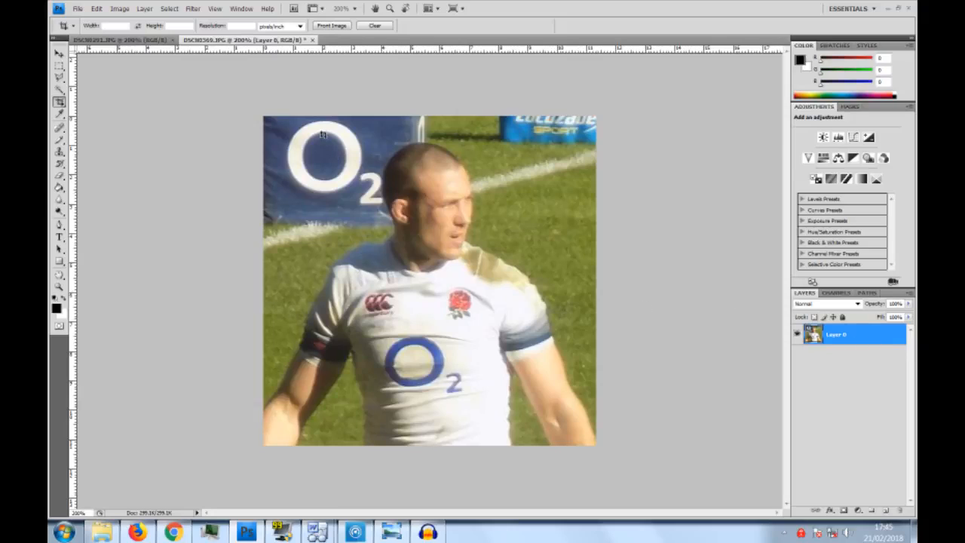
# - Crop the image narrower on both sides into a portrait format around the player, keeping its full height
pyautogui.moveTo(294, 117)
pyautogui.mouseDown()
pyautogui.moveTo(598, 422)
pyautogui.moveTo(551, 447)
pyautogui.mouseUp()
pyautogui.press('Return')
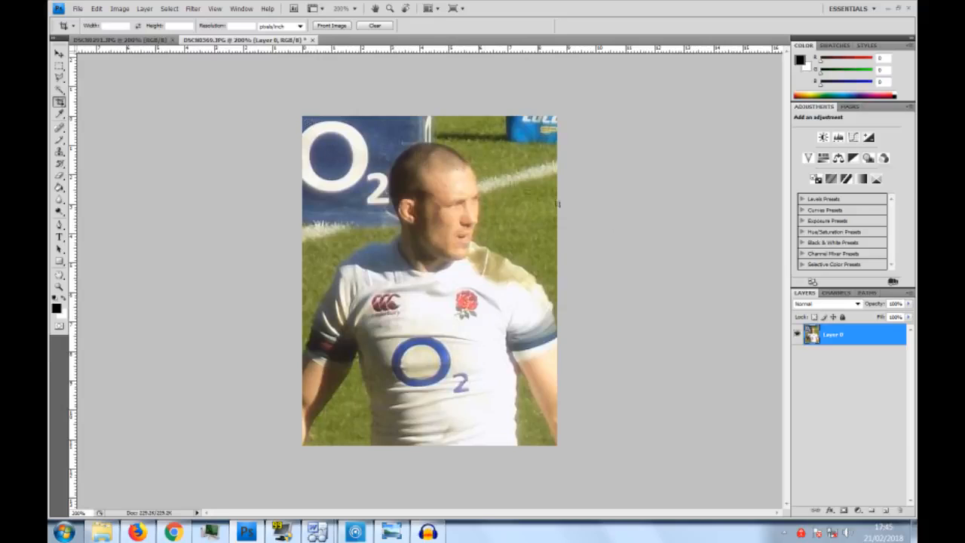
# - Duplicate Layer 0 as Layer 0 copy and delete the copy again
pyautogui.rightClick(878, 339)
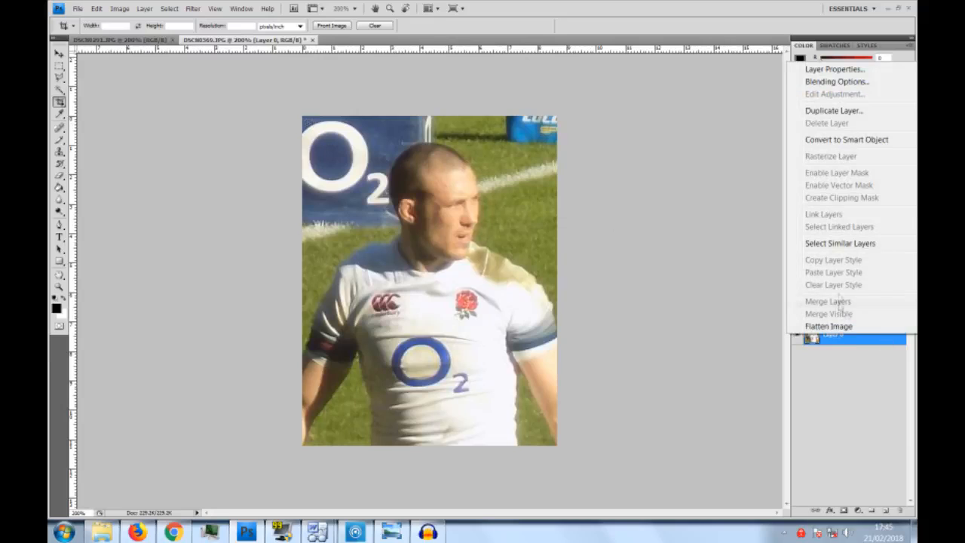
pyautogui.click(851, 111)
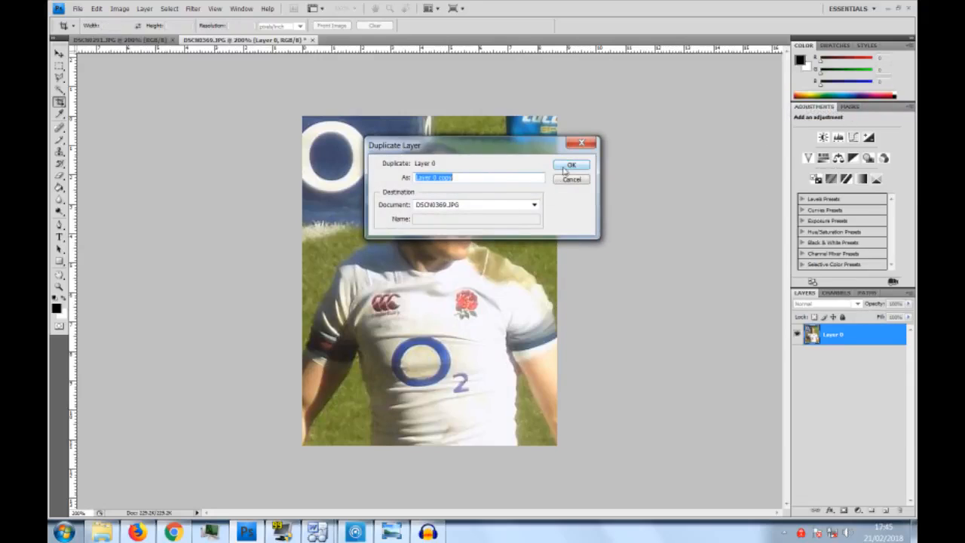
pyautogui.click(561, 167)
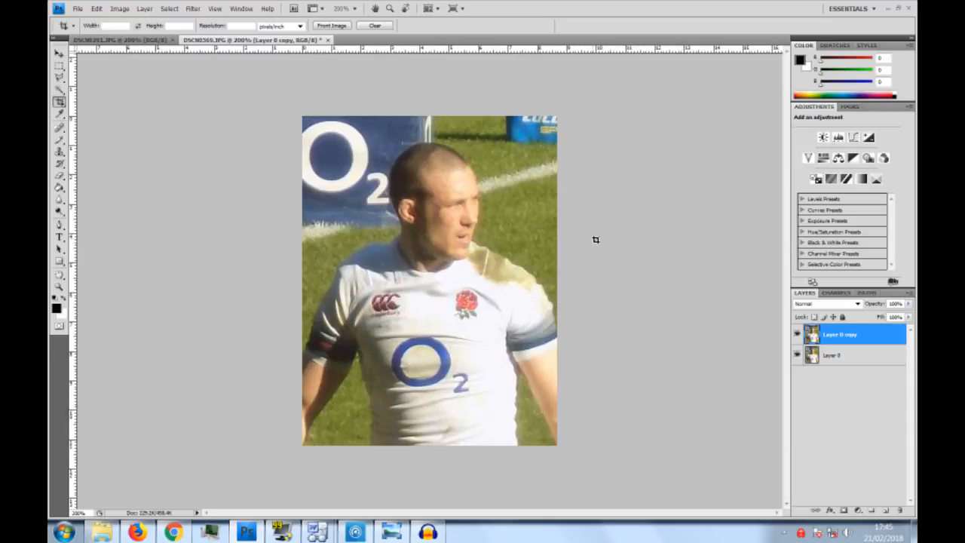
pyautogui.click(843, 357)
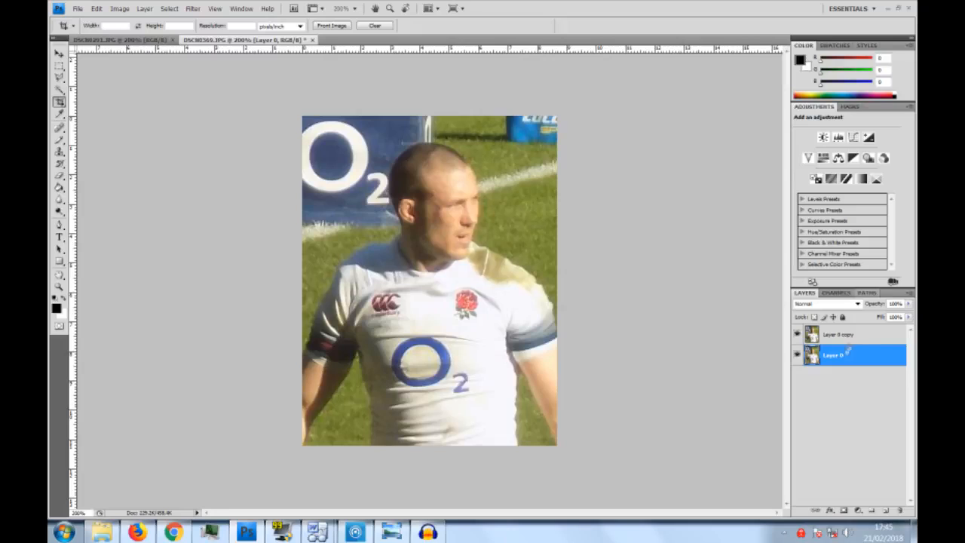
pyautogui.rightClick(858, 338)
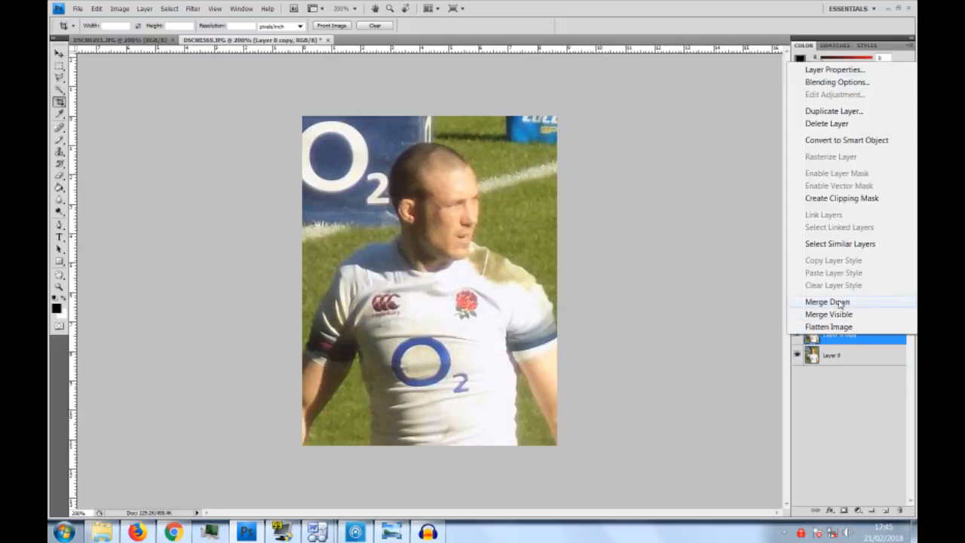
pyautogui.click(879, 390)
pyautogui.moveTo(871, 344); pyautogui.dragTo(901, 512)
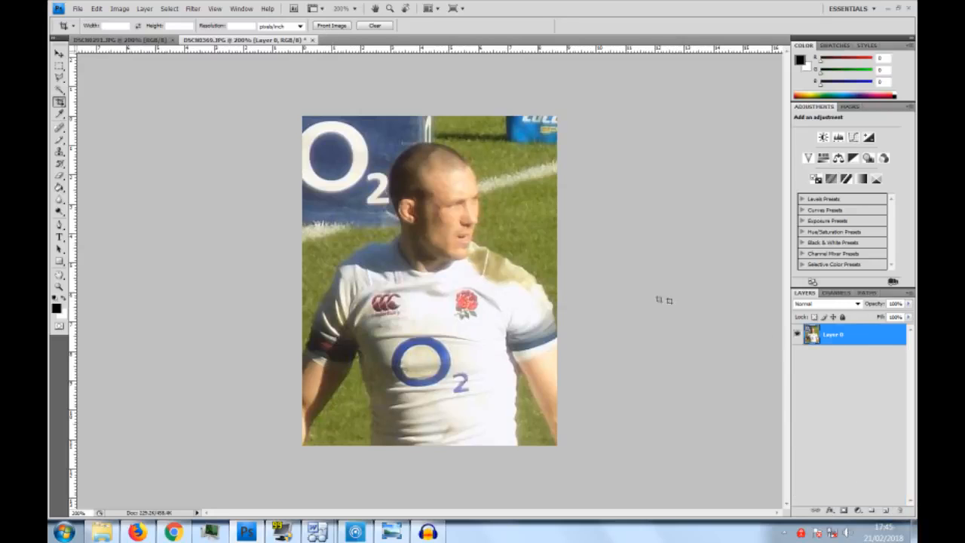
# - Correct Layer 0 with Auto Tone, Auto Color and Auto Contrast
pyautogui.click(119, 9)
pyautogui.click(133, 60)
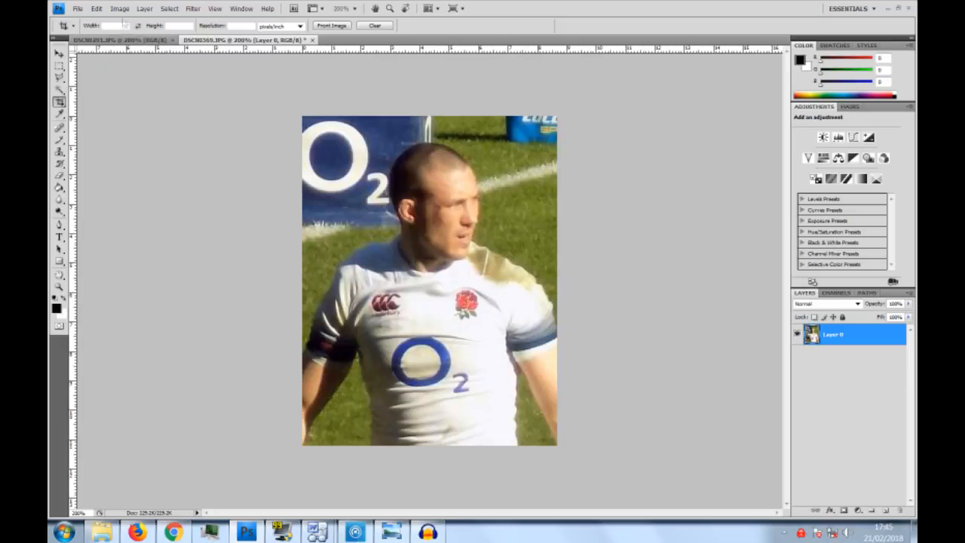
pyautogui.click(119, 9)
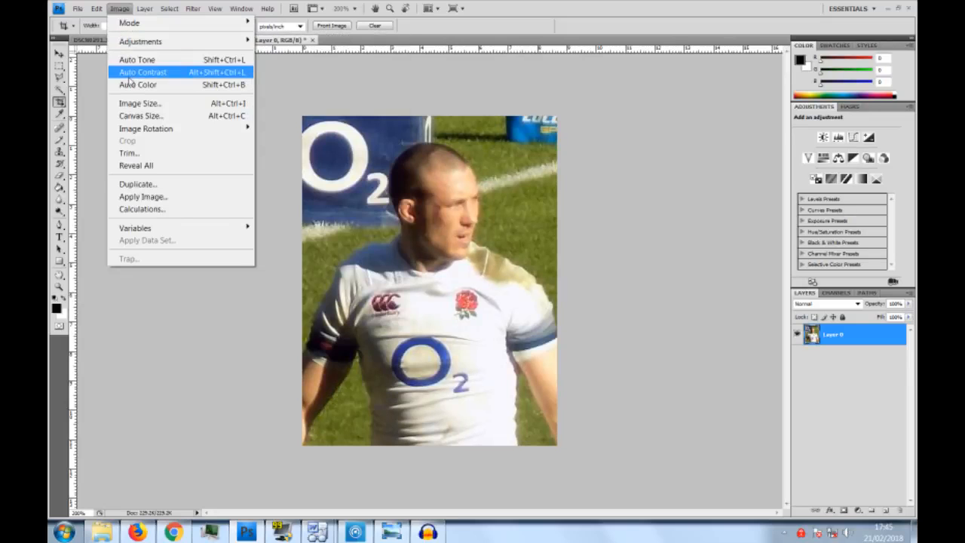
pyautogui.moveTo(180, 46)
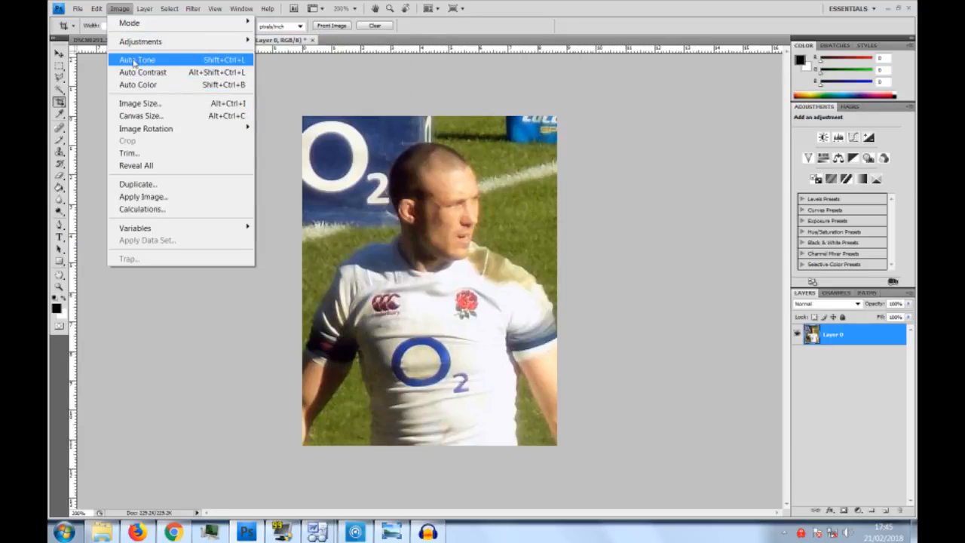
pyautogui.click(130, 85)
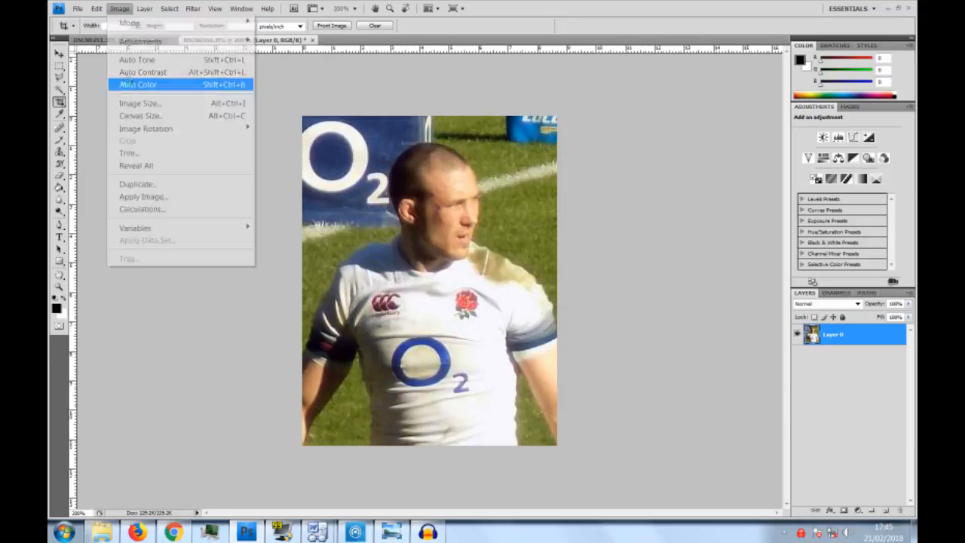
pyautogui.click(123, 13)
pyautogui.click(134, 72)
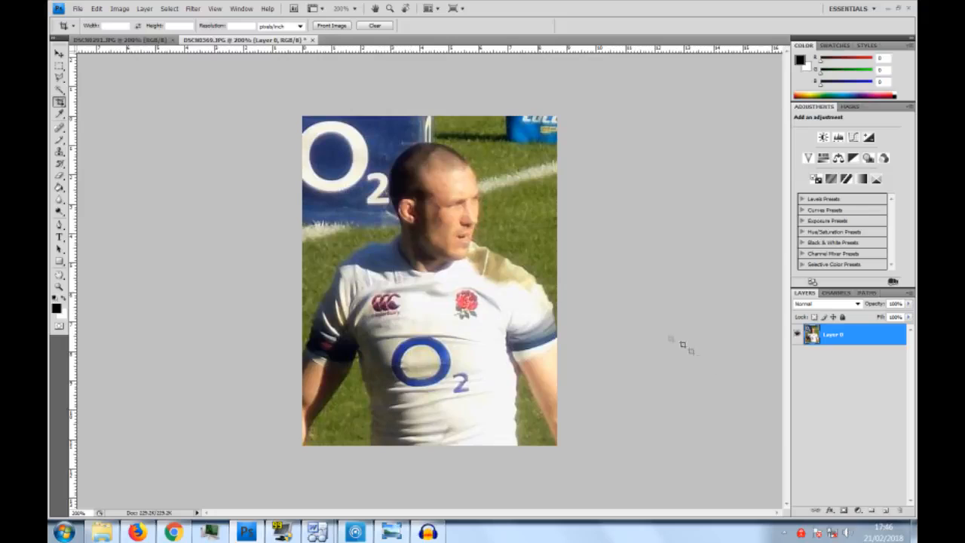
# - Duplicate the corrected Layer 0 within the same document as Layer 0 copy
pyautogui.rightClick(865, 336)
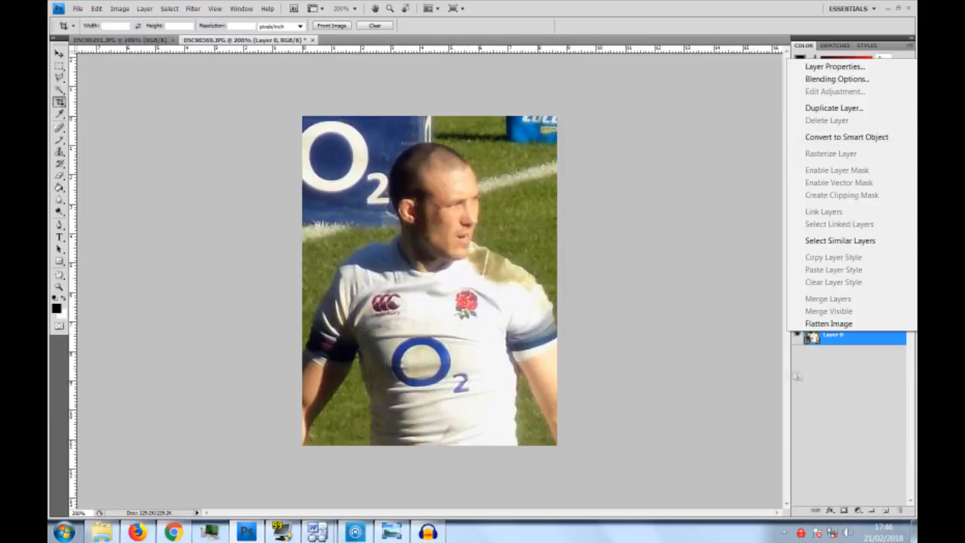
pyautogui.click(825, 386)
pyautogui.rightClick(852, 341)
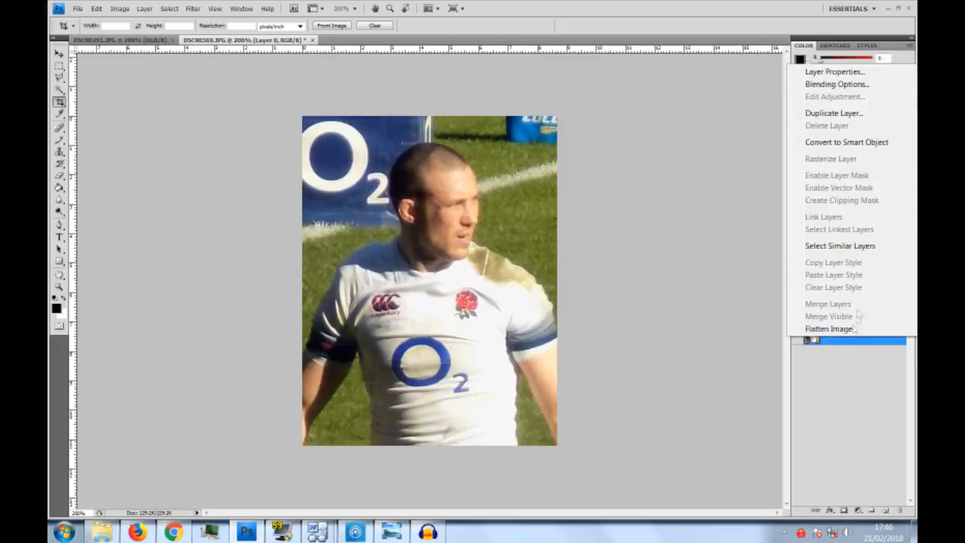
pyautogui.click(830, 113)
pyautogui.click(572, 166)
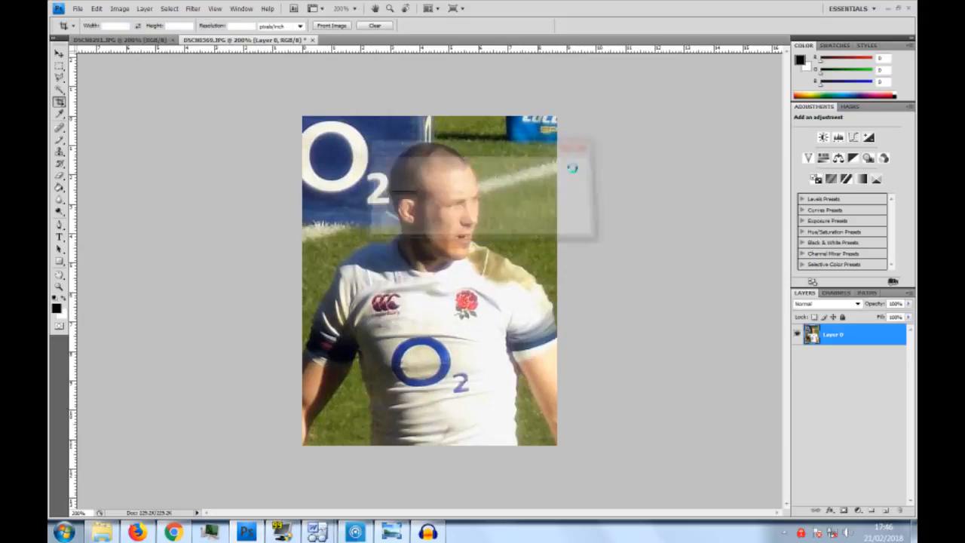
pyautogui.click(120, 9)
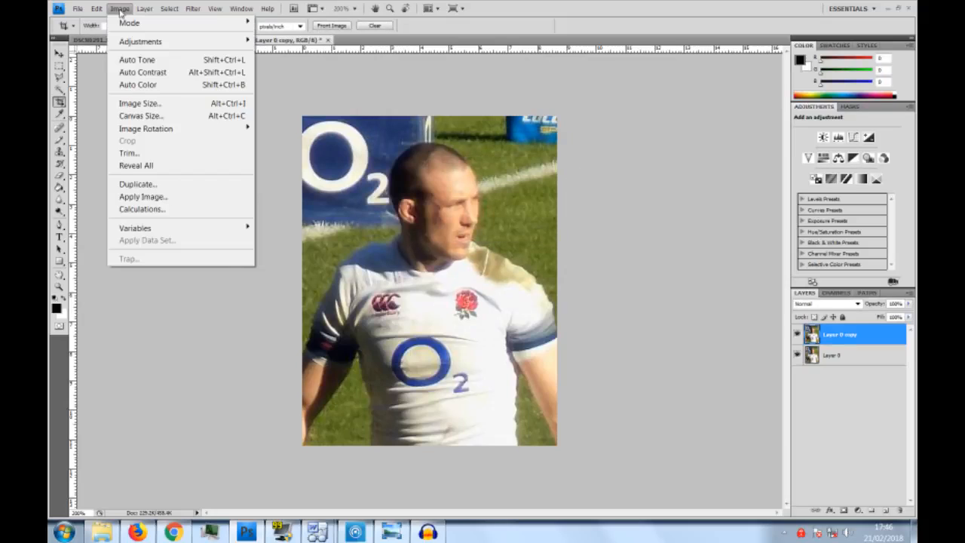
pyautogui.click(120, 10)
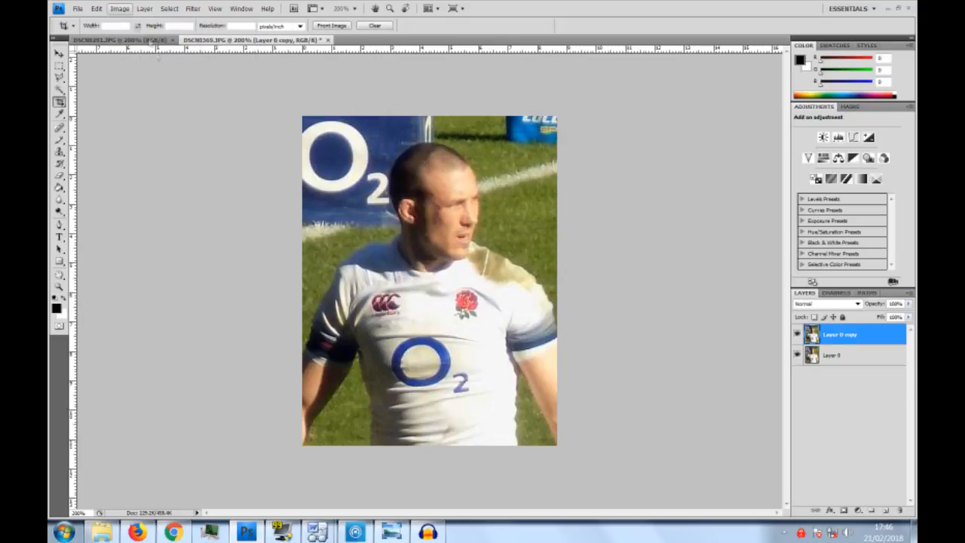
pyautogui.click(119, 9)
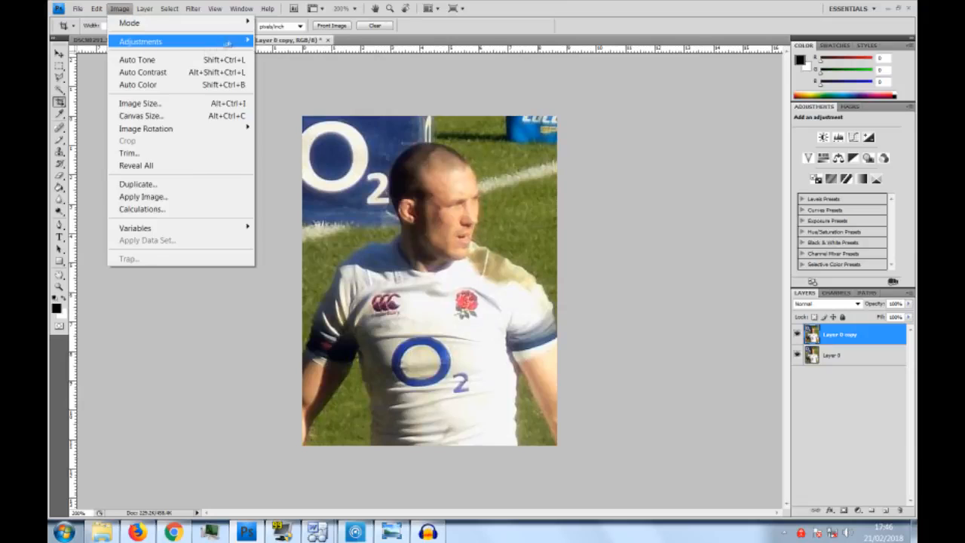
pyautogui.moveTo(229, 43)
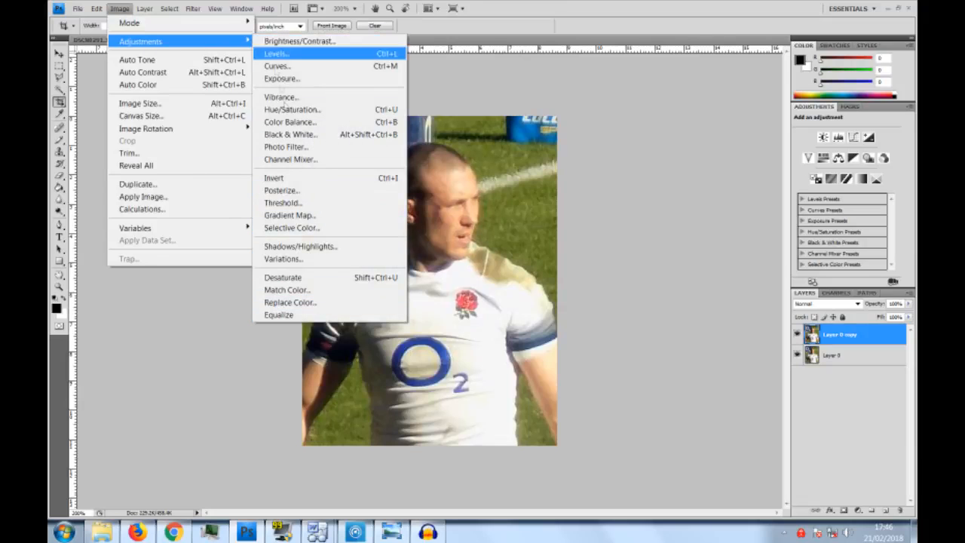
pyautogui.click(178, 317)
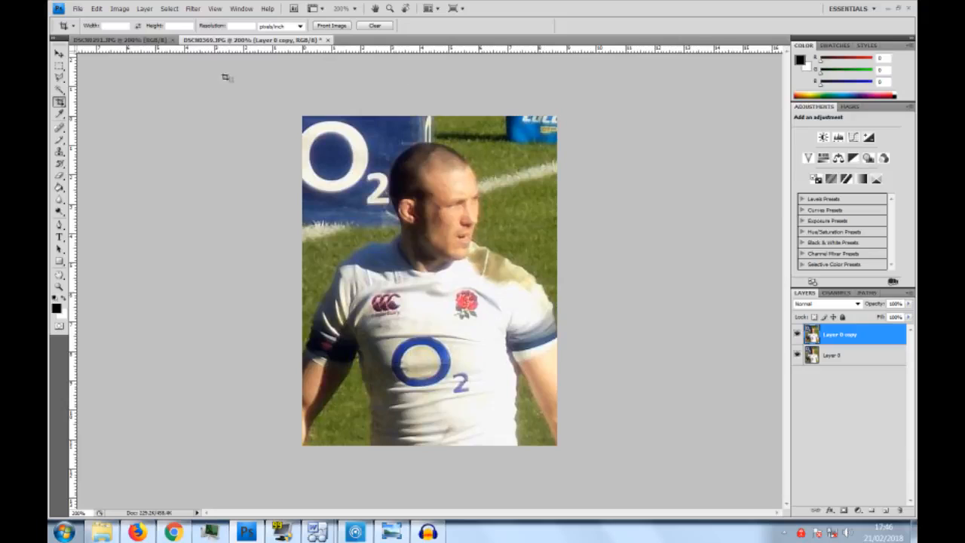
# - Open Smart Sharpen for Layer 0 copy and compare the photo with the filter preview off and on
pyautogui.click(193, 10)
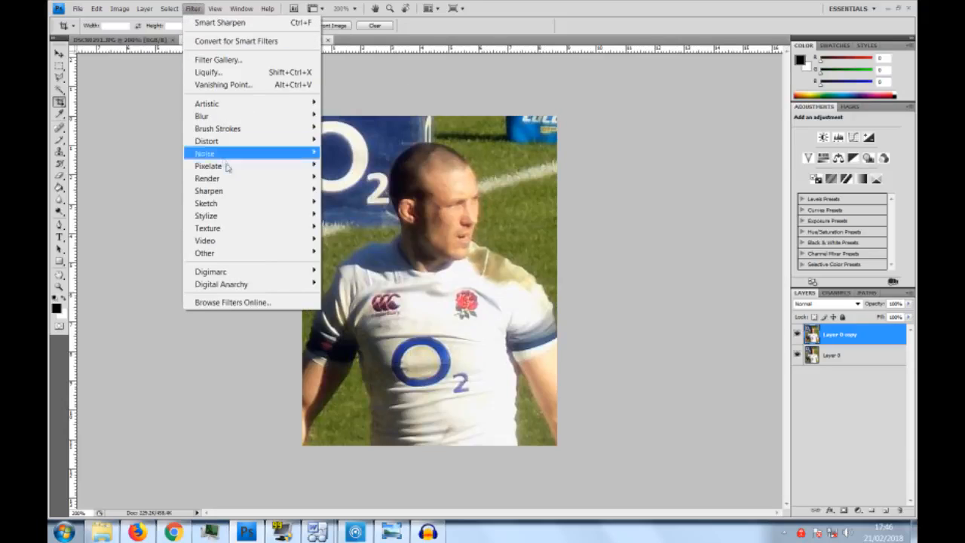
pyautogui.moveTo(233, 190)
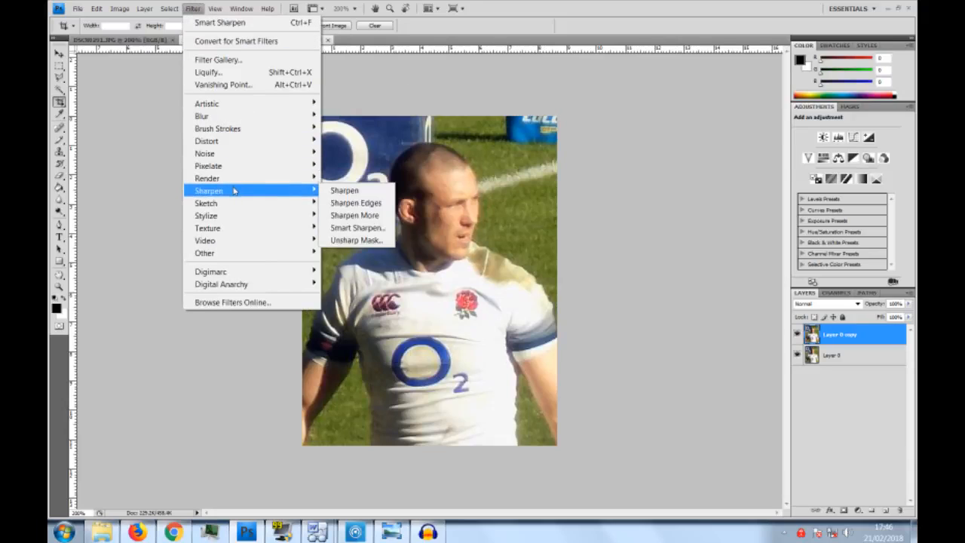
pyautogui.click(341, 228)
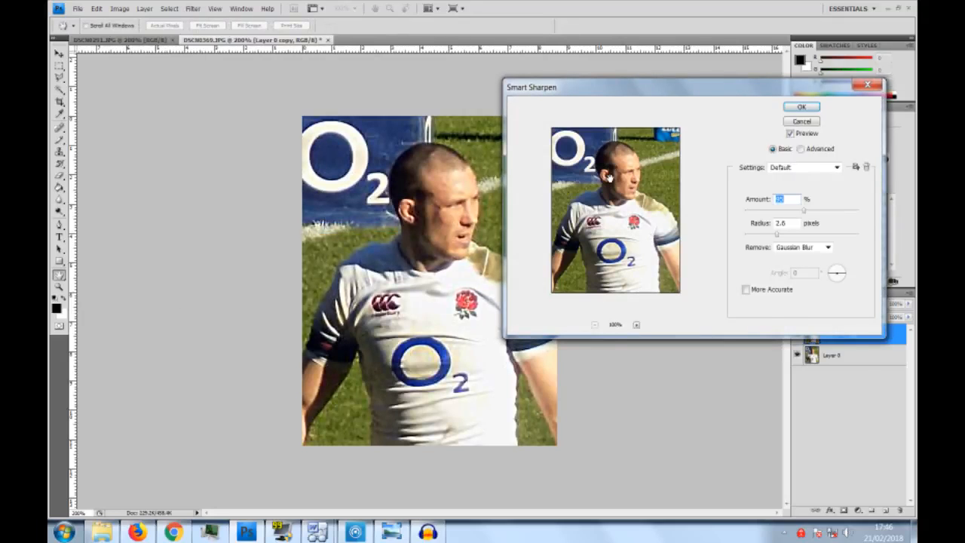
pyautogui.click(790, 134)
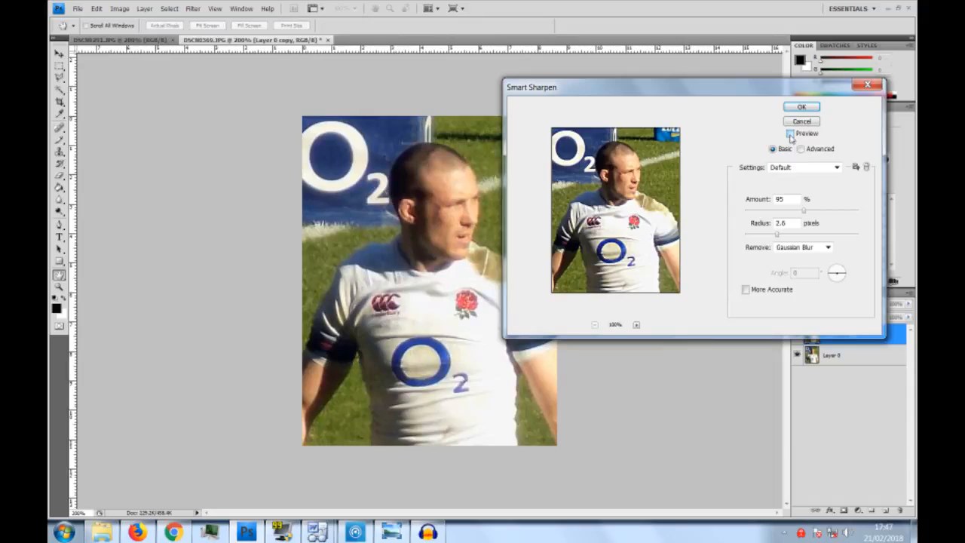
pyautogui.click(791, 135)
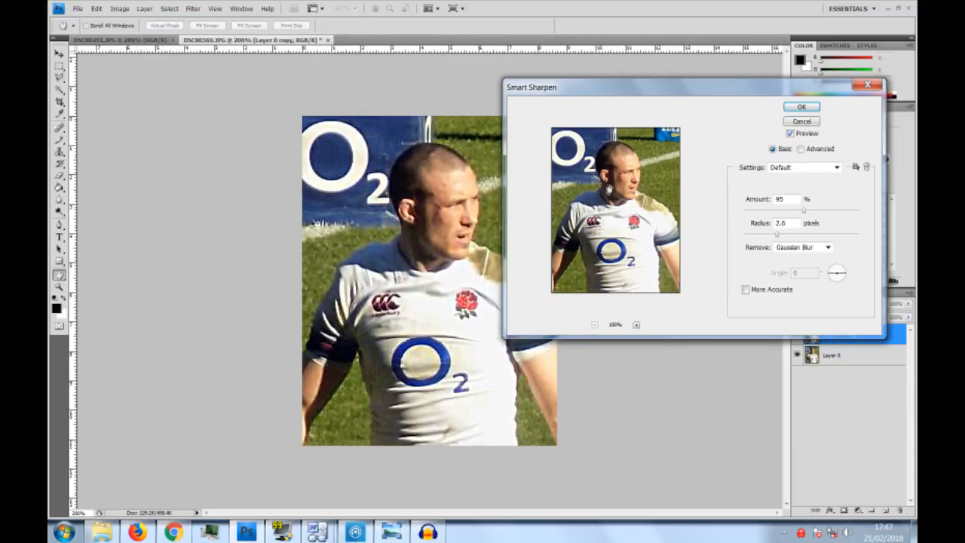
pyautogui.moveTo(730, 90); pyautogui.dragTo(719, 173)
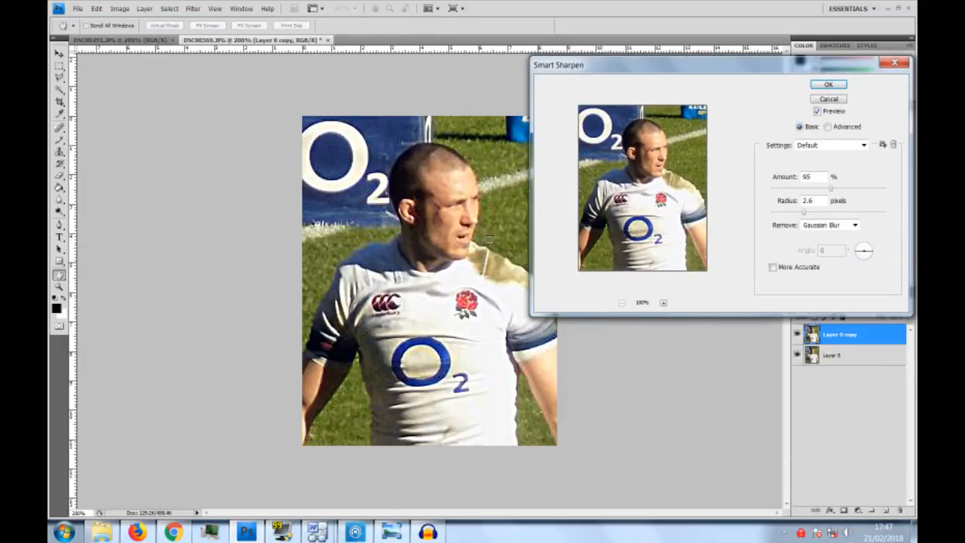
# - Sharpen Layer 0 copy using Smart Sharpen with an Amount of about 95% and a Radius of 3.2 pixels
pyautogui.moveTo(833, 193); pyautogui.dragTo(823, 192)
pyautogui.moveTo(832, 190); pyautogui.dragTo(829, 193)
pyautogui.click(808, 213)
pyautogui.moveTo(812, 212); pyautogui.dragTo(808, 213)
pyautogui.moveTo(829, 190); pyautogui.dragTo(850, 191)
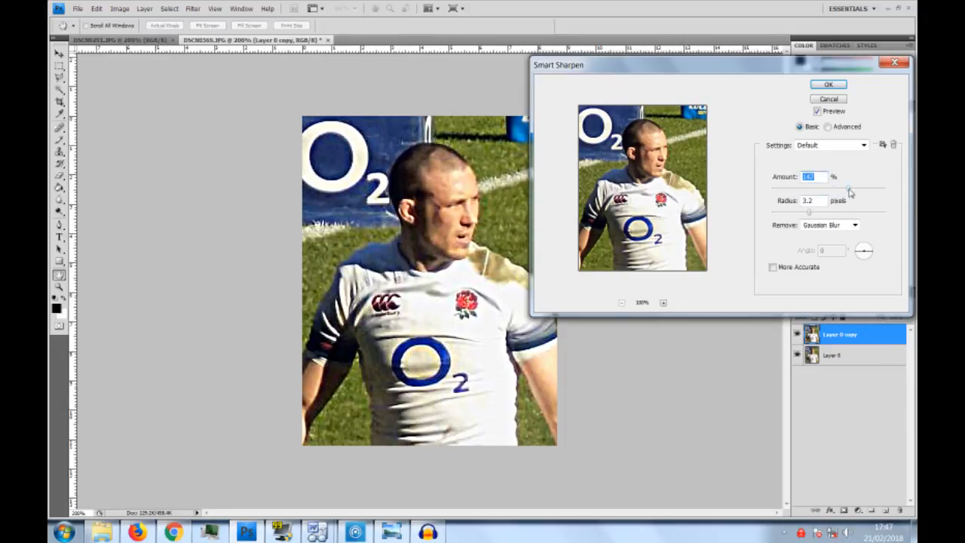
pyautogui.moveTo(846, 190); pyautogui.dragTo(832, 193)
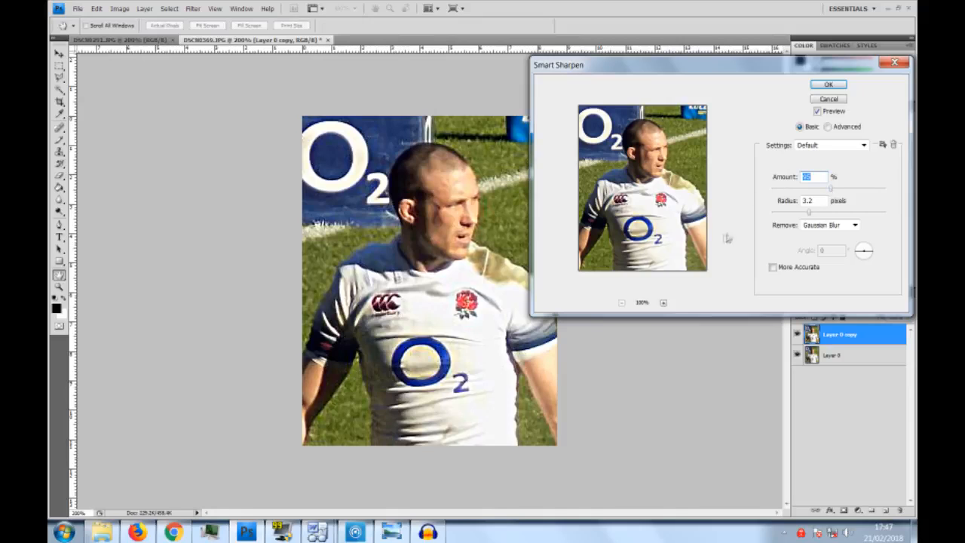
pyautogui.click(659, 152)
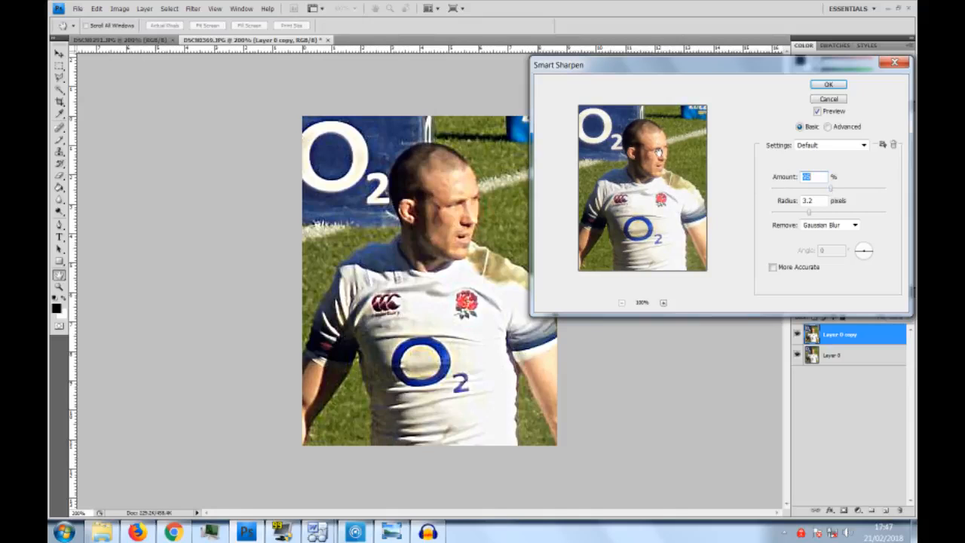
pyautogui.click(828, 85)
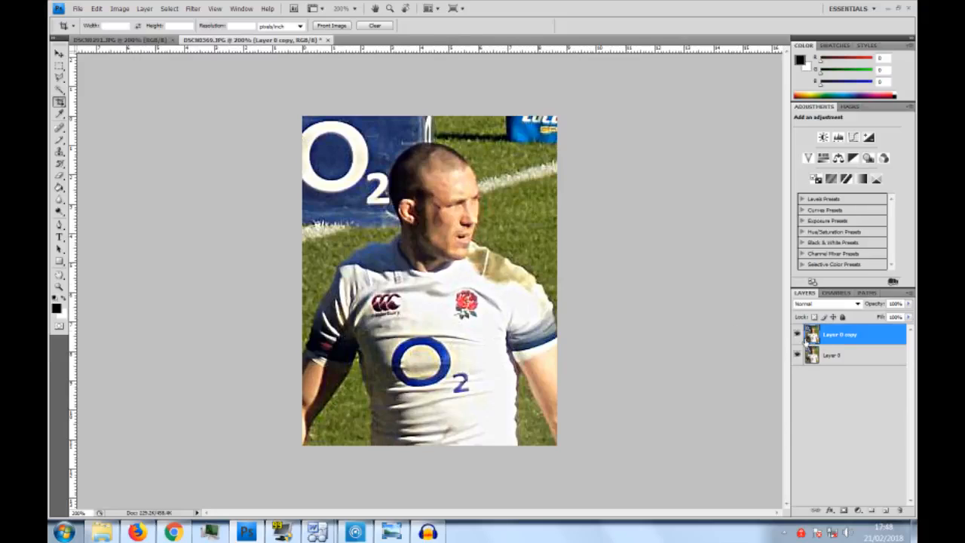
# - Compare the photo before and after sharpening by repeatedly hiding and showing Layer 0 copy
pyautogui.click(797, 335)
pyautogui.click(797, 335)
pyautogui.click(797, 335)
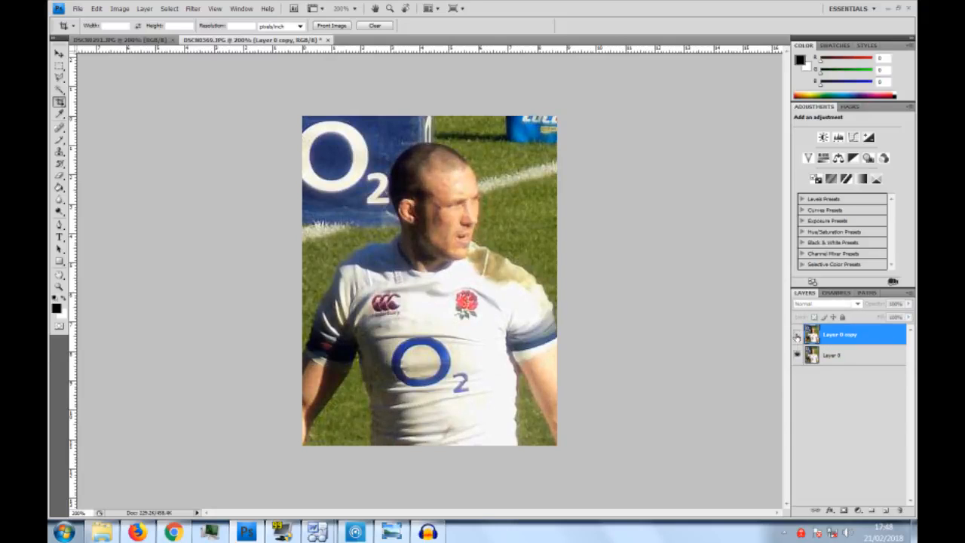
pyautogui.click(797, 336)
pyautogui.click(797, 337)
pyautogui.click(797, 336)
pyautogui.click(797, 336)
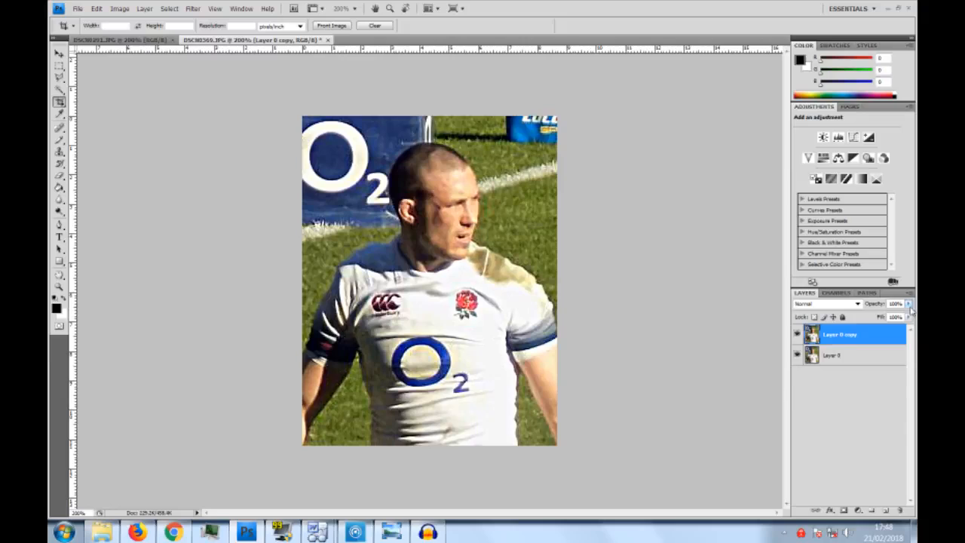
# - Reduce the opacity of Layer 0 copy to about 34% and compare the photo with that layer hidden and shown
pyautogui.click(910, 303)
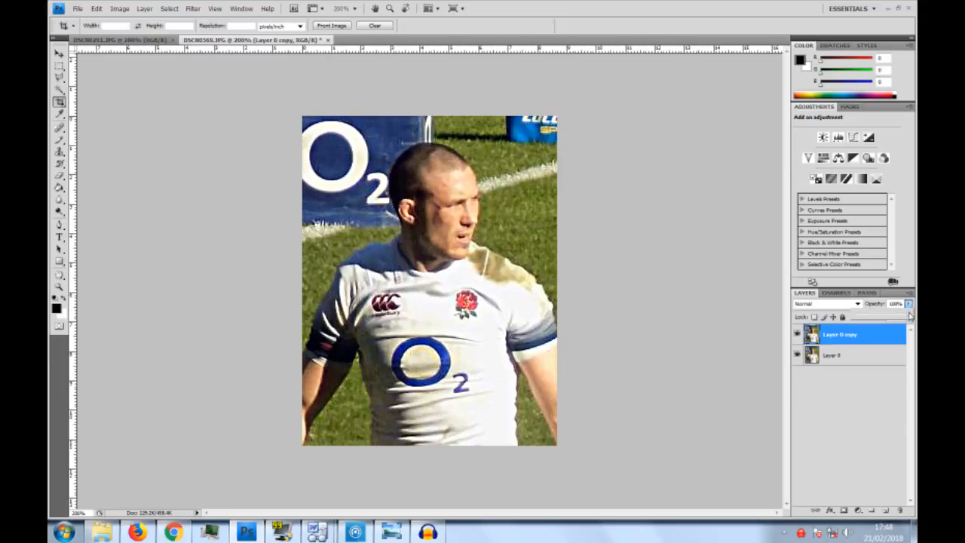
pyautogui.click(908, 305)
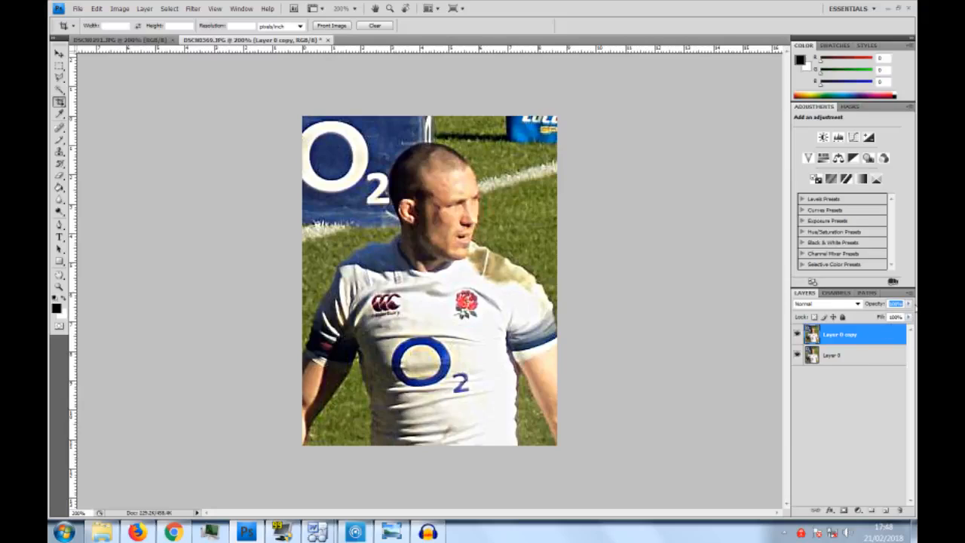
pyautogui.click(910, 304)
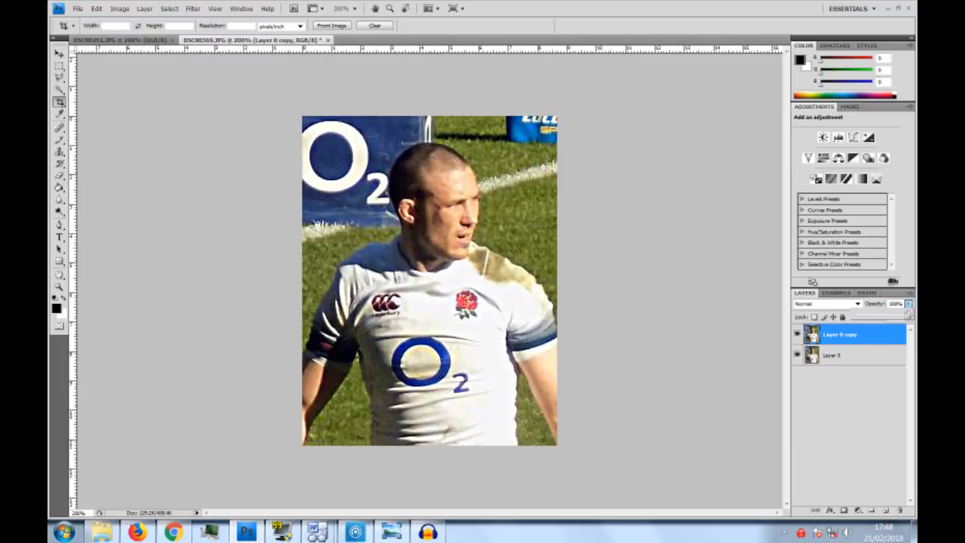
pyautogui.moveTo(904, 314); pyautogui.dragTo(875, 322)
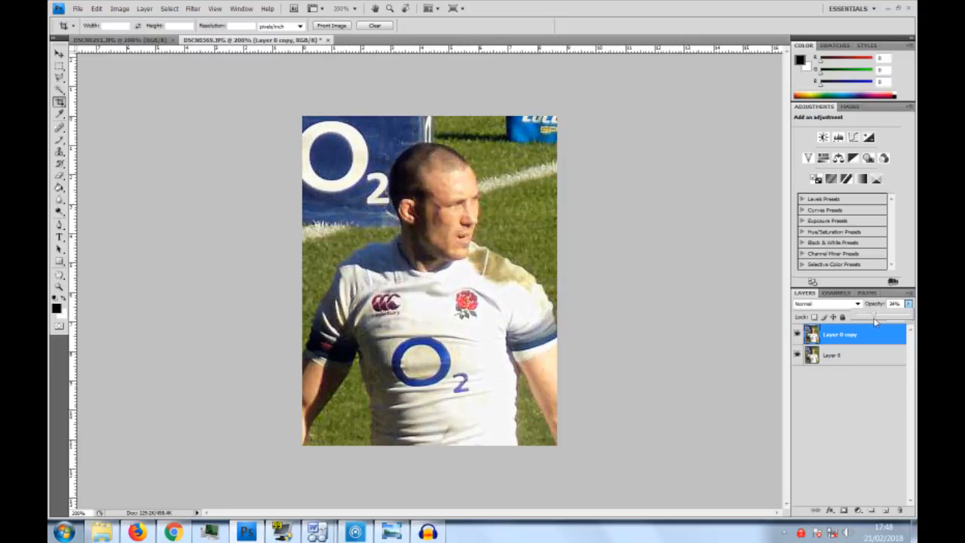
pyautogui.moveTo(873, 317); pyautogui.dragTo(871, 317)
pyautogui.moveTo(871, 318); pyautogui.dragTo(873, 316)
pyautogui.moveTo(873, 317); pyautogui.dragTo(871, 315)
pyautogui.click(865, 399)
pyautogui.click(797, 334)
pyautogui.click(797, 335)
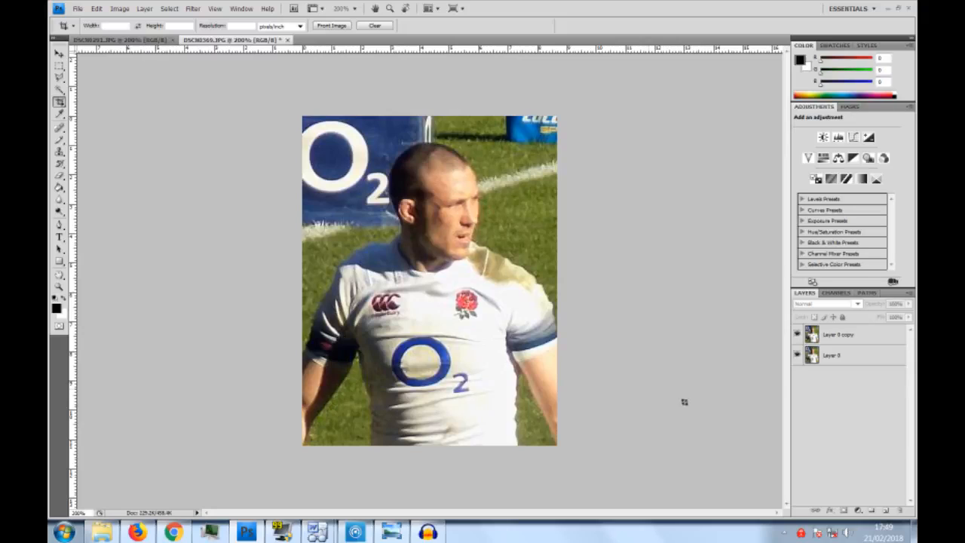
pyautogui.click(193, 9)
pyautogui.click(193, 8)
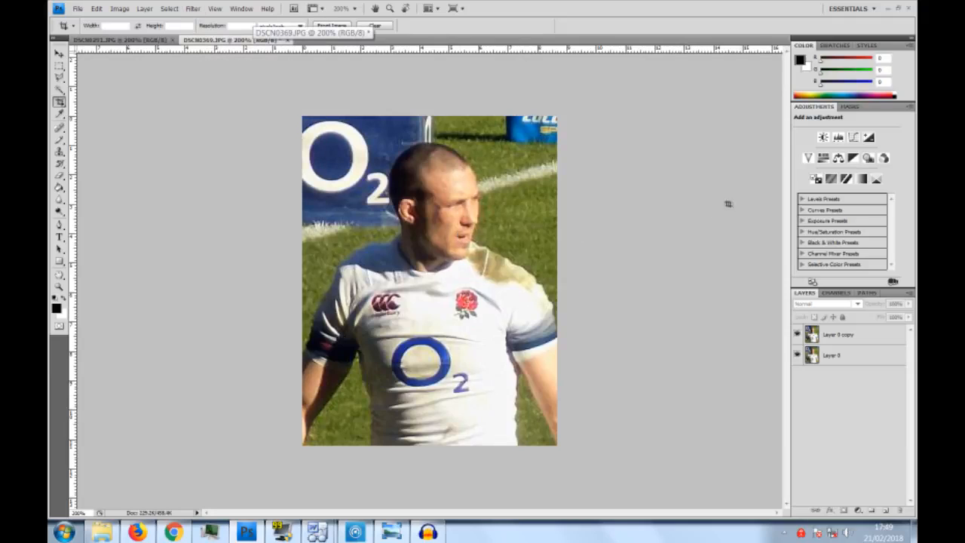